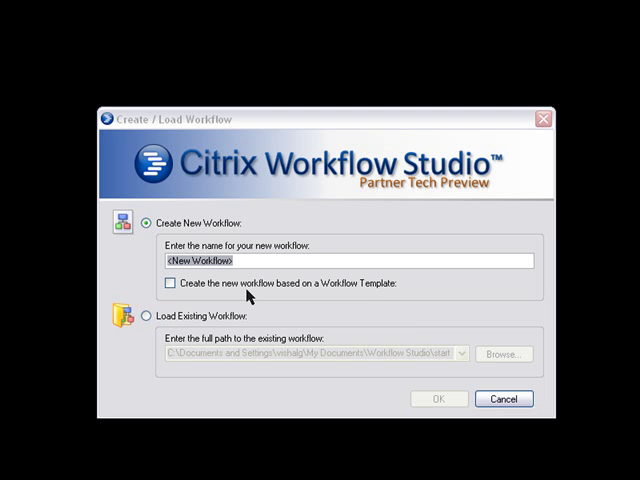
# Step: Base a new workflow named demo on the CitrixXenServer 'Start Selected VMs' template
pyautogui.click(170, 283)
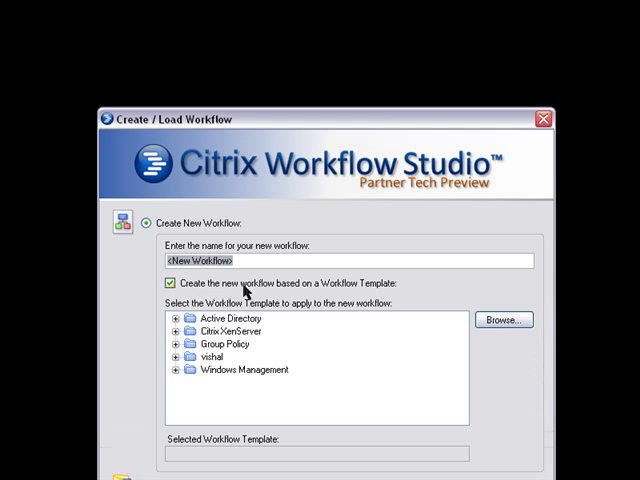
pyautogui.click(175, 331)
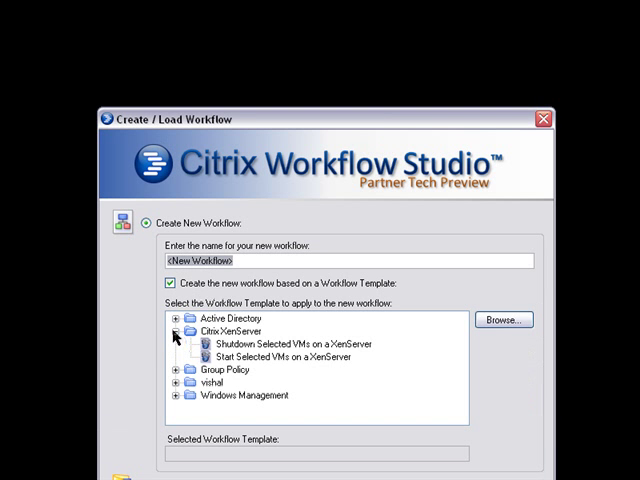
pyautogui.click(228, 357)
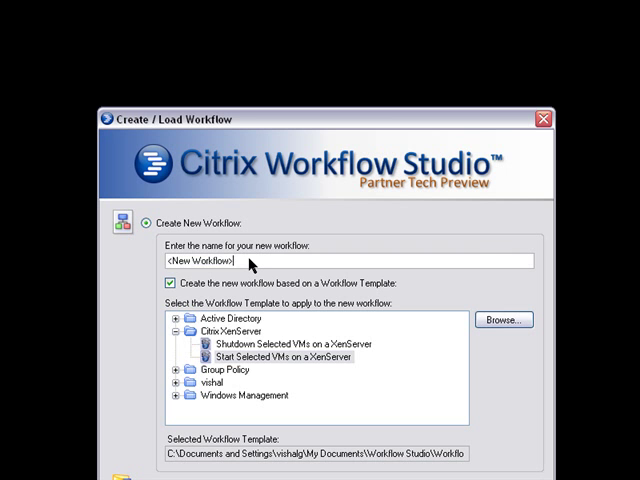
pyautogui.press('Delete')
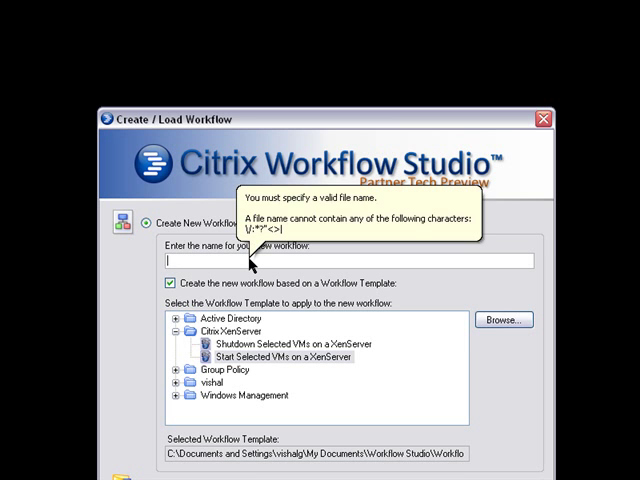
pyautogui.write('demo')
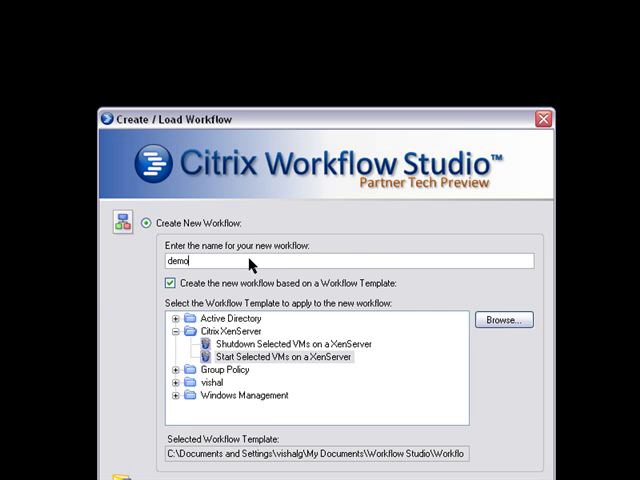
pyautogui.press('Return')
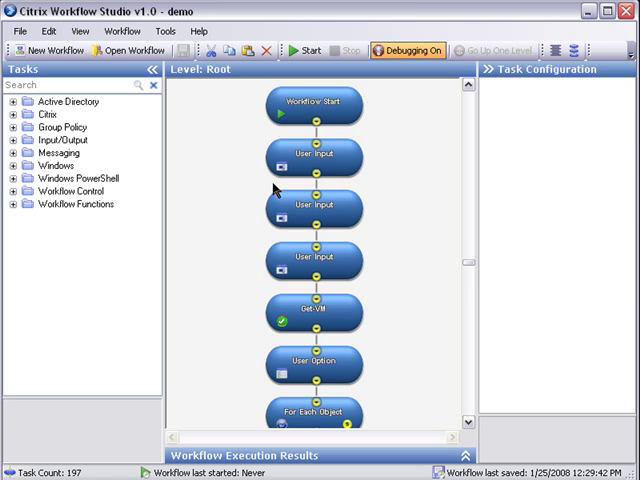
pyautogui.click(344, 150)
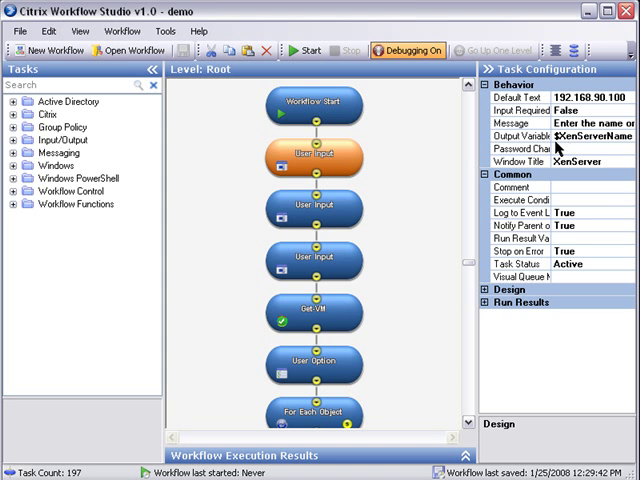
pyautogui.click(342, 205)
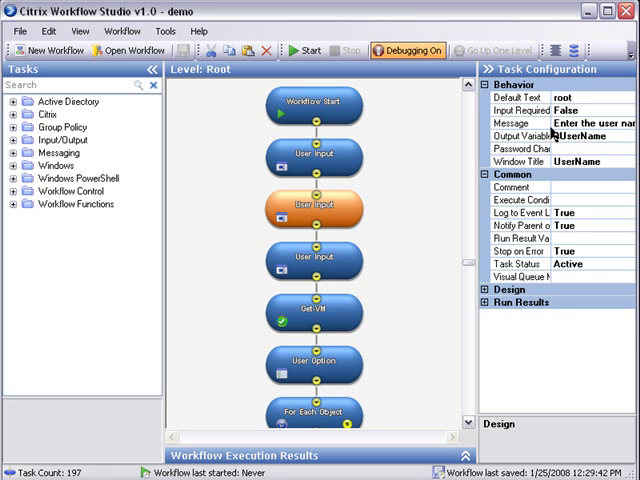
pyautogui.click(343, 262)
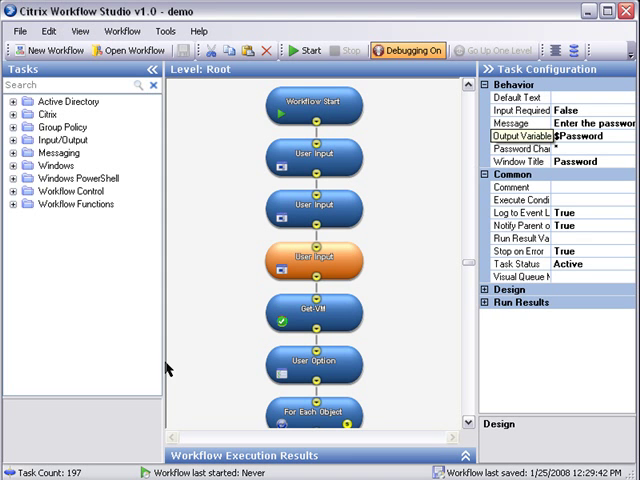
pyautogui.click(293, 316)
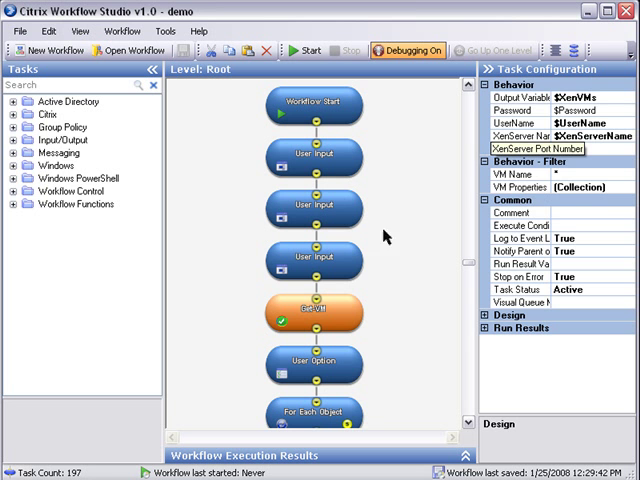
pyautogui.click(339, 352)
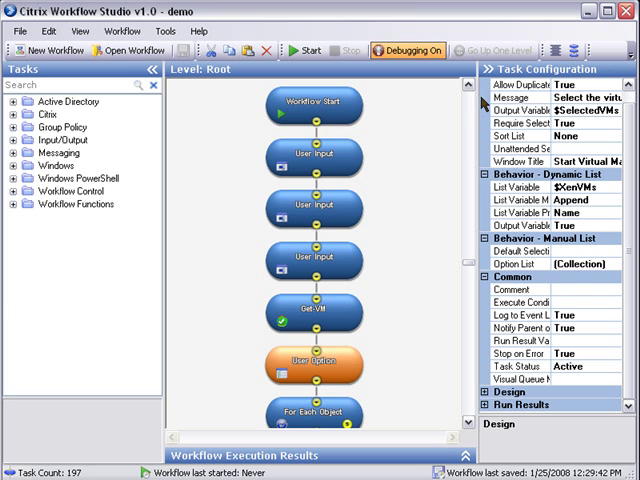
pyautogui.click(510, 110)
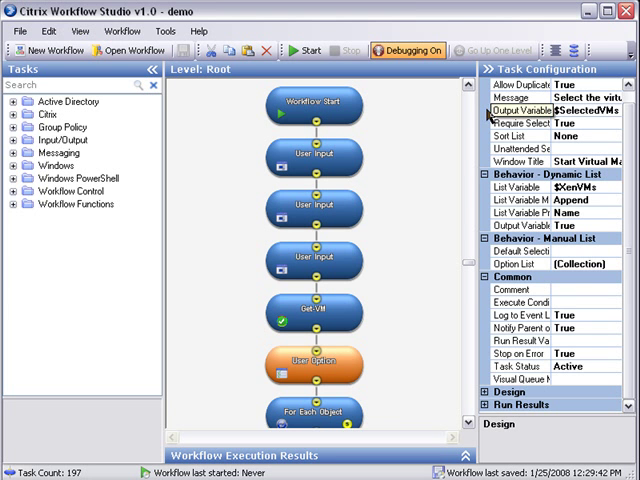
pyautogui.click(510, 123)
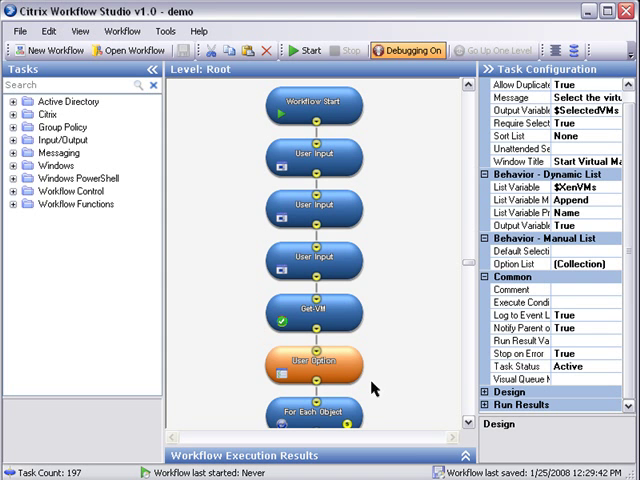
pyautogui.click(340, 412)
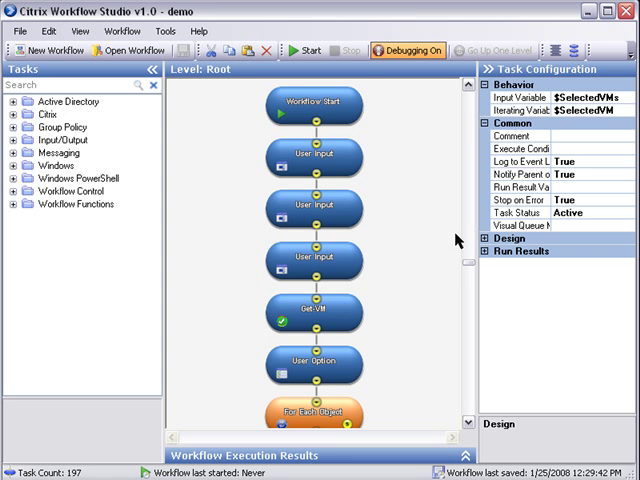
pyautogui.doubleClick(343, 415)
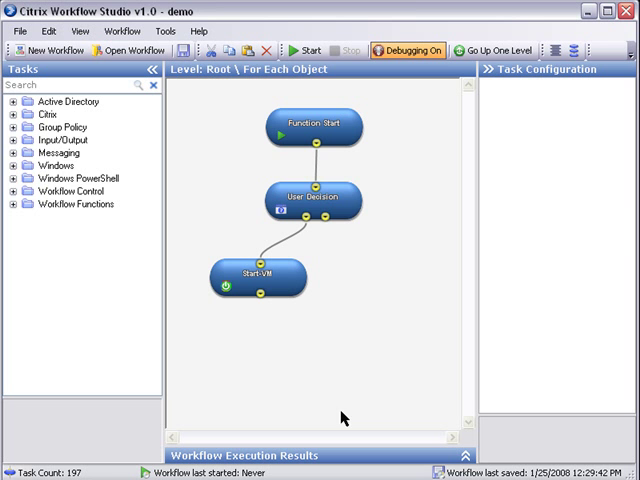
pyautogui.click(346, 213)
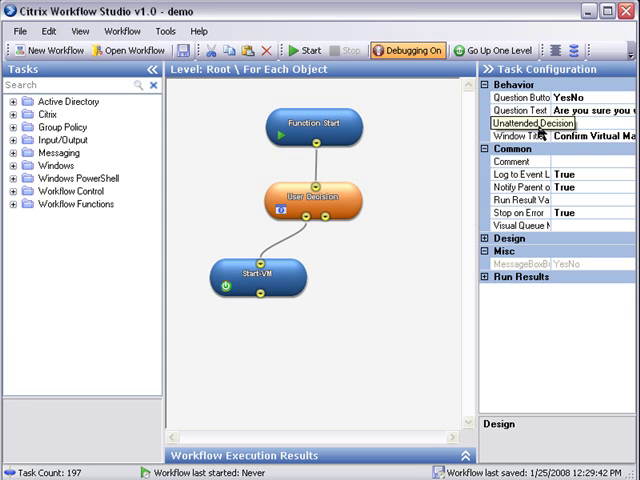
pyautogui.click(540, 124)
pyautogui.click(567, 111)
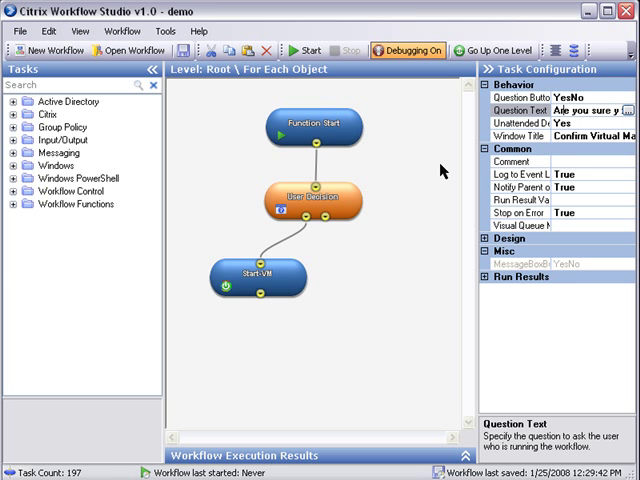
pyautogui.click(258, 275)
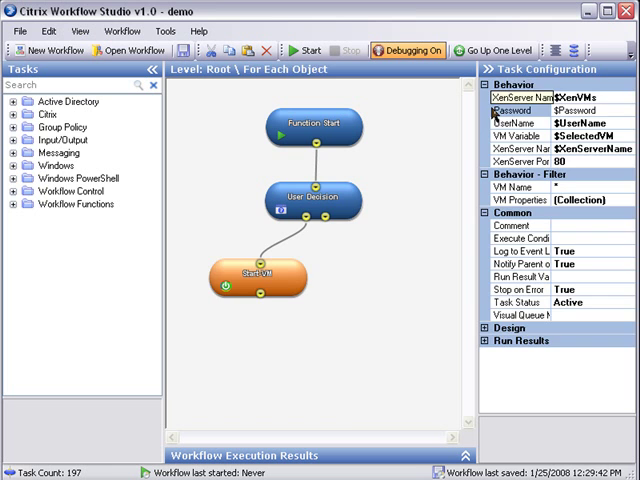
pyautogui.click(494, 51)
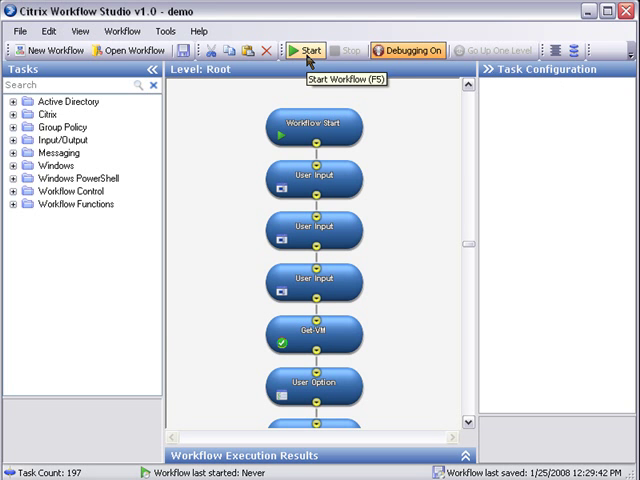
# Step: Run the demo workflow with XenServer address 10.2.248.117, user root and the password
pyautogui.click(308, 51)
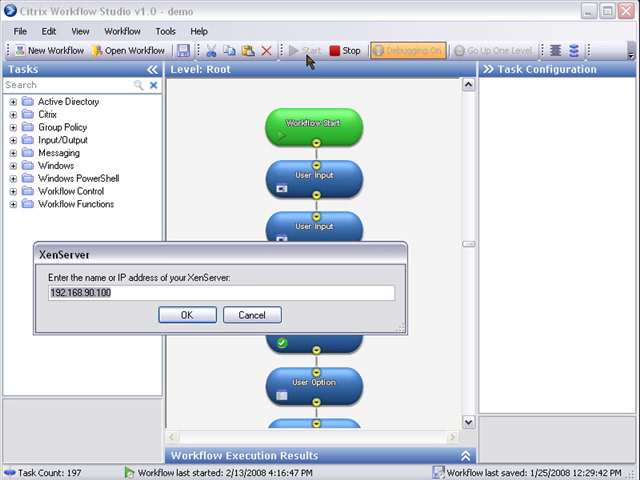
pyautogui.write('1')
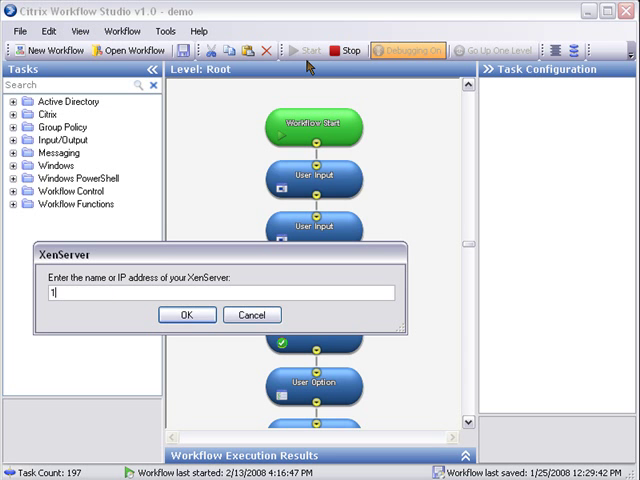
pyautogui.write('0.2.2')
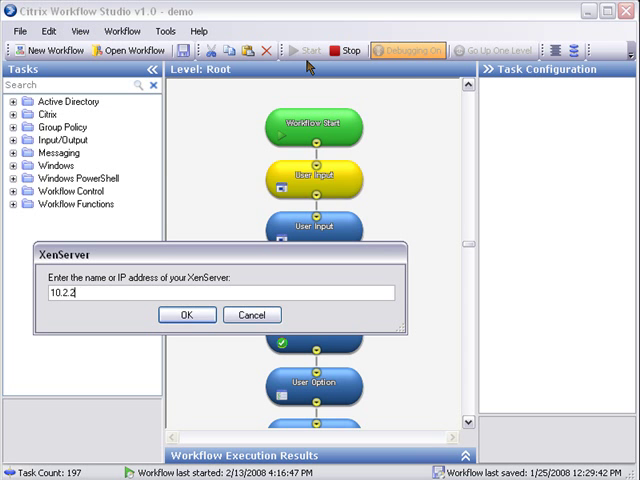
pyautogui.write('48.117')
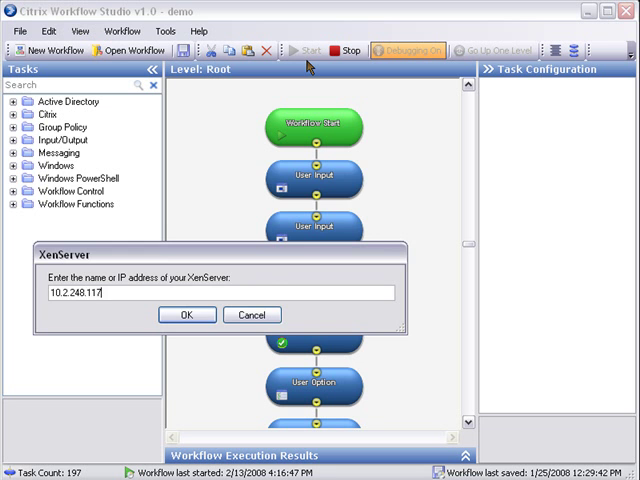
pyautogui.press('Return')
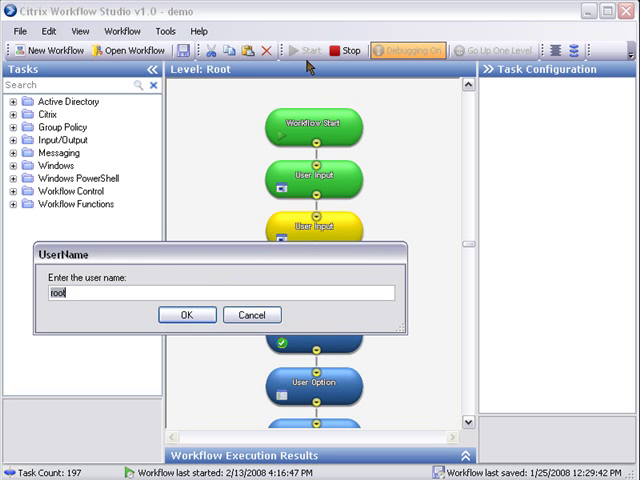
pyautogui.press('Return')
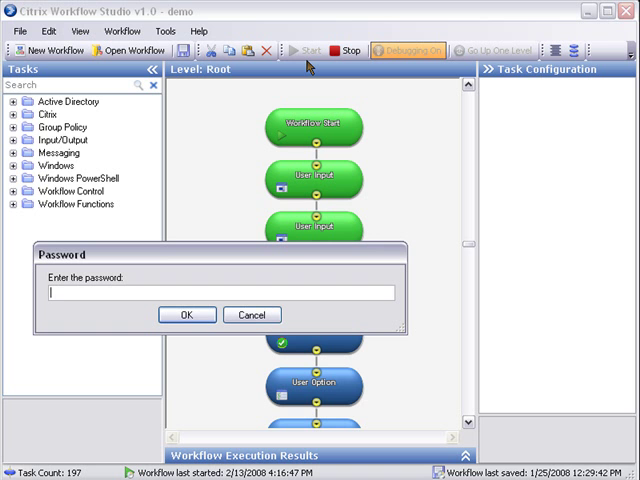
pyautogui.write('***')
pyautogui.write('*****')
pyautogui.write('*')
pyautogui.click(185, 318)
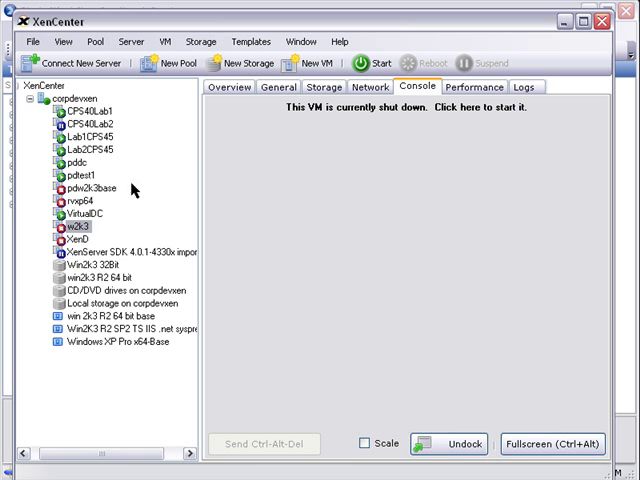
# Step: Pick w2k3 in the Start Virtual Machines list and confirm starting it
pyautogui.click(568, 22)
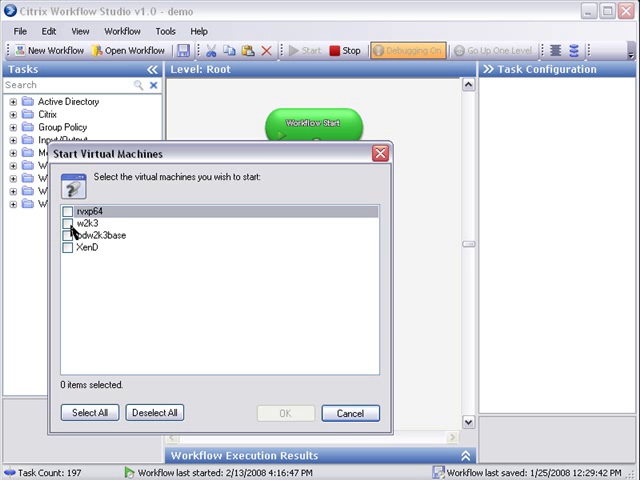
pyautogui.click(69, 224)
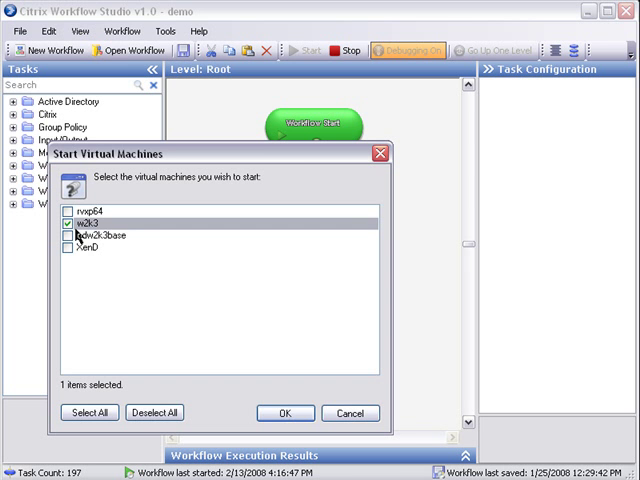
pyautogui.click(282, 414)
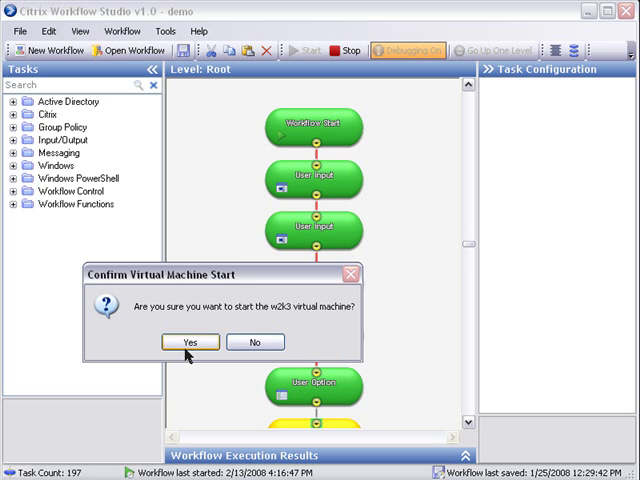
pyautogui.click(189, 343)
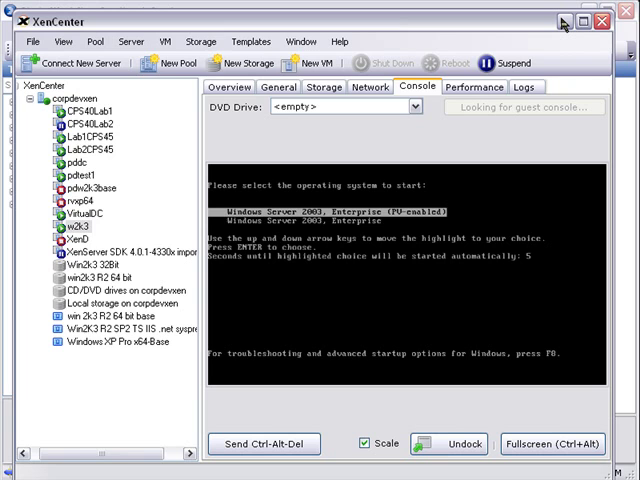
# Step: Minimize XenCenter once w2k3 reaches the Windows Server 2003 boot menu
pyautogui.click(565, 22)
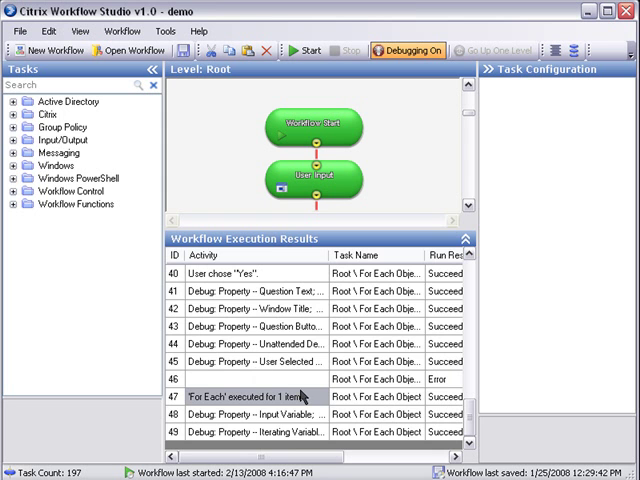
# Step: Collapse the Workflow Execution Results panel to reveal the full demo diagram
pyautogui.click(466, 239)
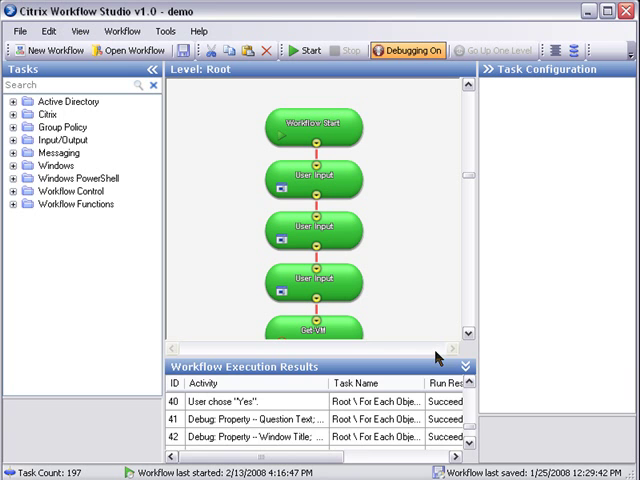
pyautogui.click(465, 366)
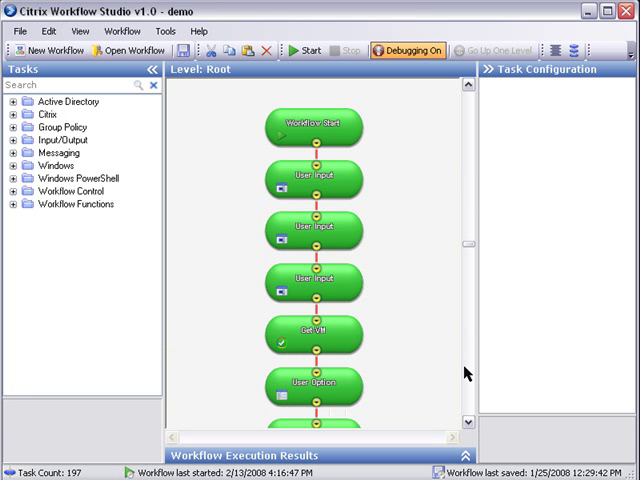